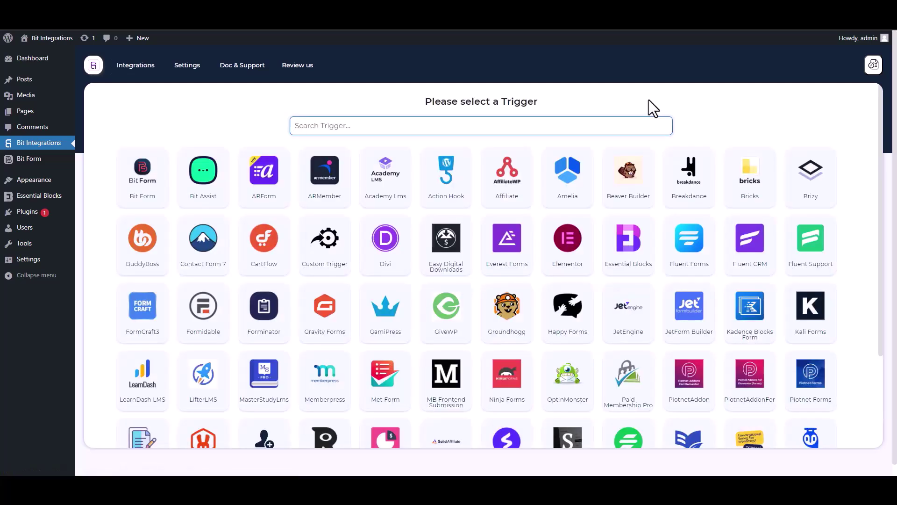
# Search 'ess', pick Essential Blocks as the trigger, and start fetching its form data.
pyautogui.write('ess')
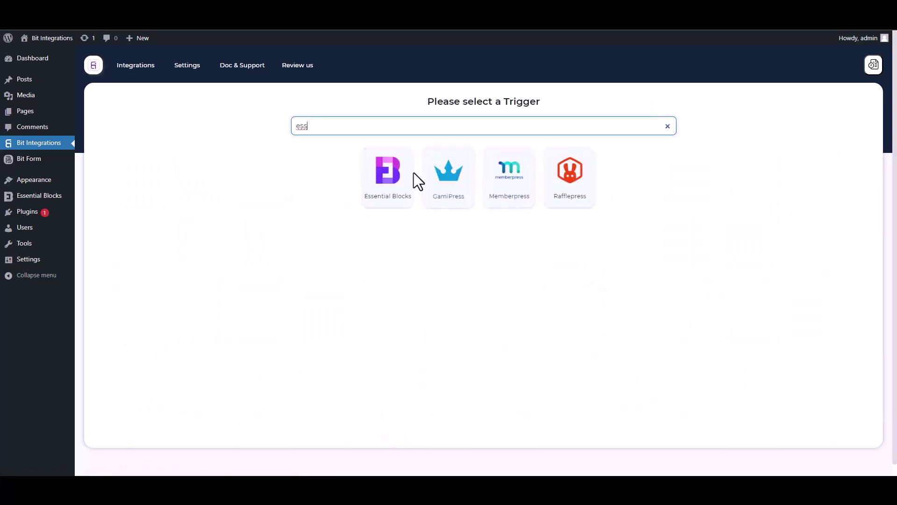
pyautogui.click(383, 199)
pyautogui.click(480, 219)
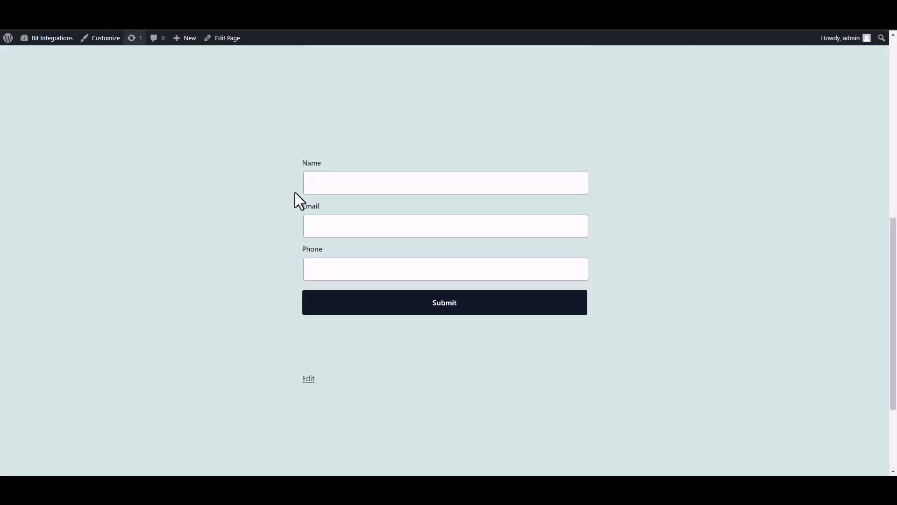
# Submit the front-end form with name 'test', a sample e-mail and a phone number, then return to Bit Integrations.
pyautogui.click(385, 190)
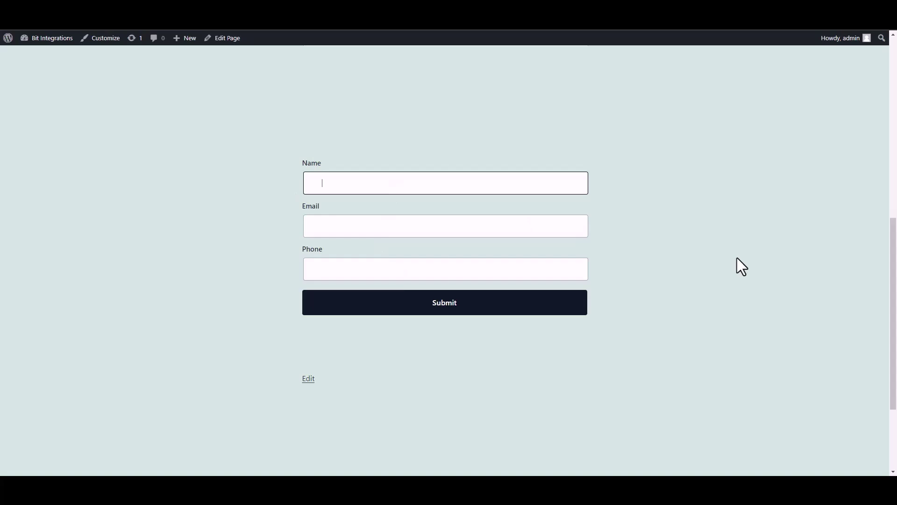
pyautogui.write('test')
pyautogui.click(536, 230)
pyautogui.write('test@gmail.com')
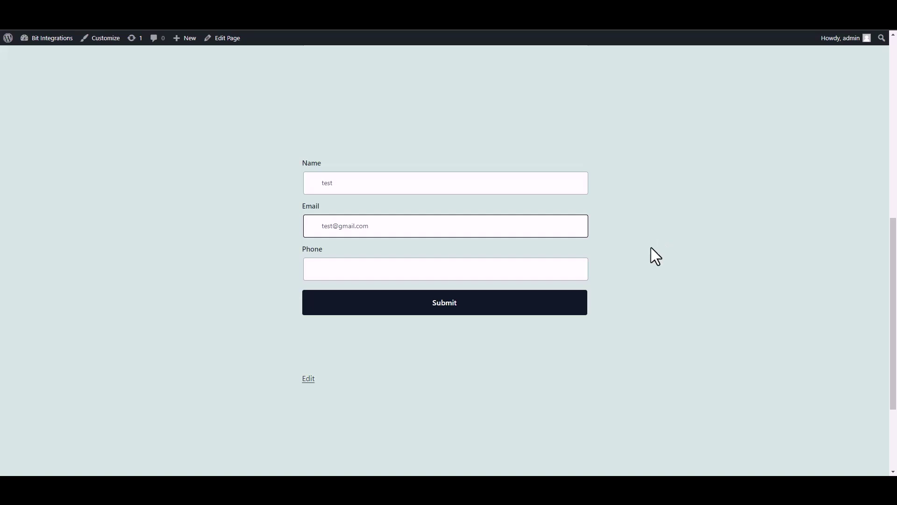
pyautogui.click(540, 274)
pyautogui.write('58566255')
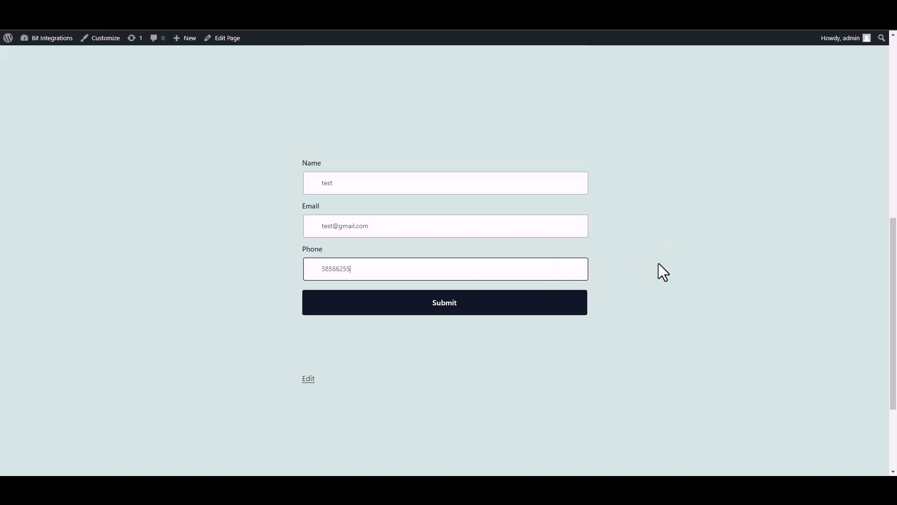
pyautogui.click(579, 309)
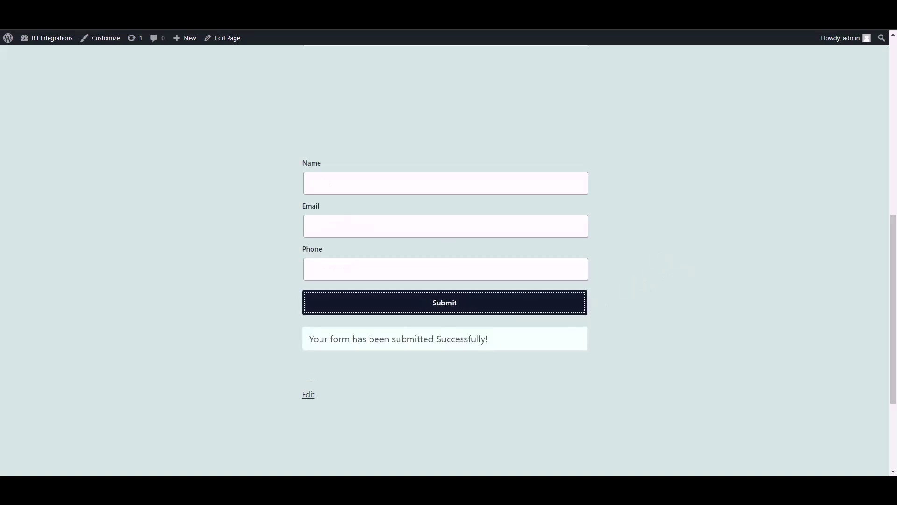
pyautogui.hotkey('ctrl', 'Tab')
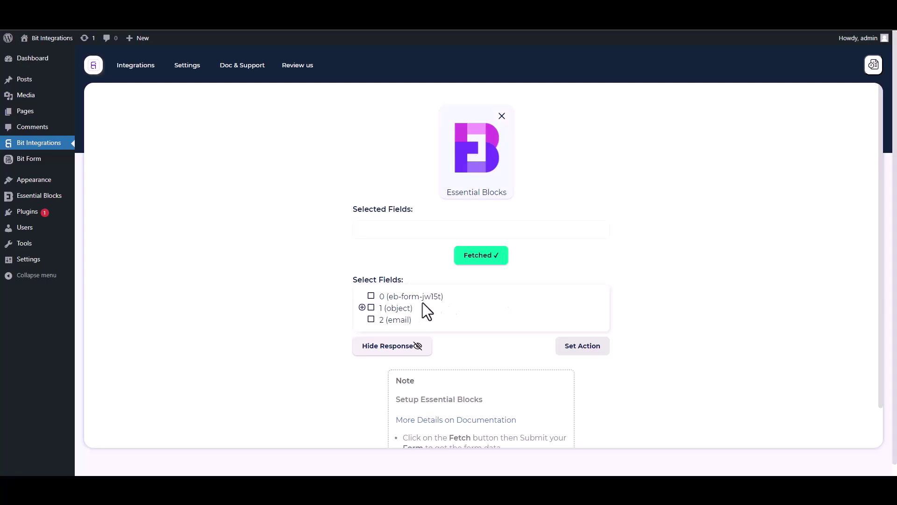
# Select field 0 and the Name, Email and Phone sub-fields of object 1.
pyautogui.moveTo(453, 300); pyautogui.dragTo(376, 296)
pyautogui.click(371, 296)
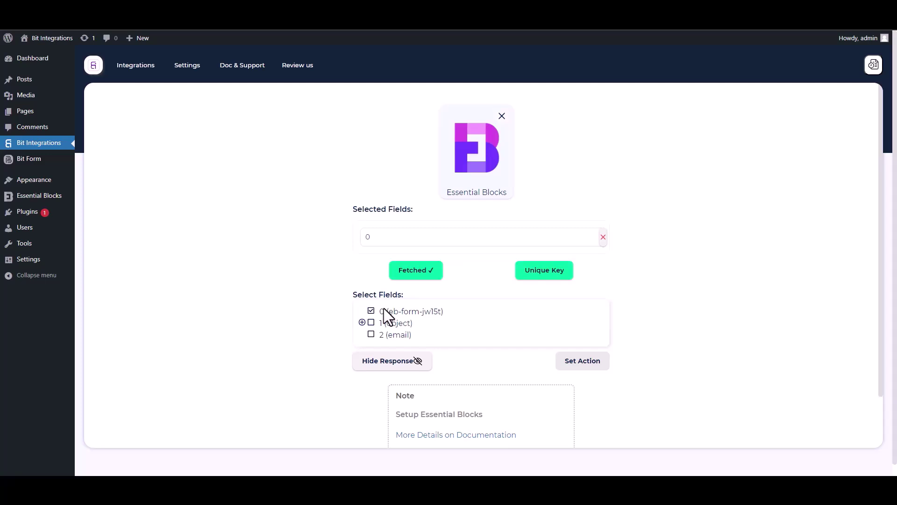
pyautogui.click(362, 322)
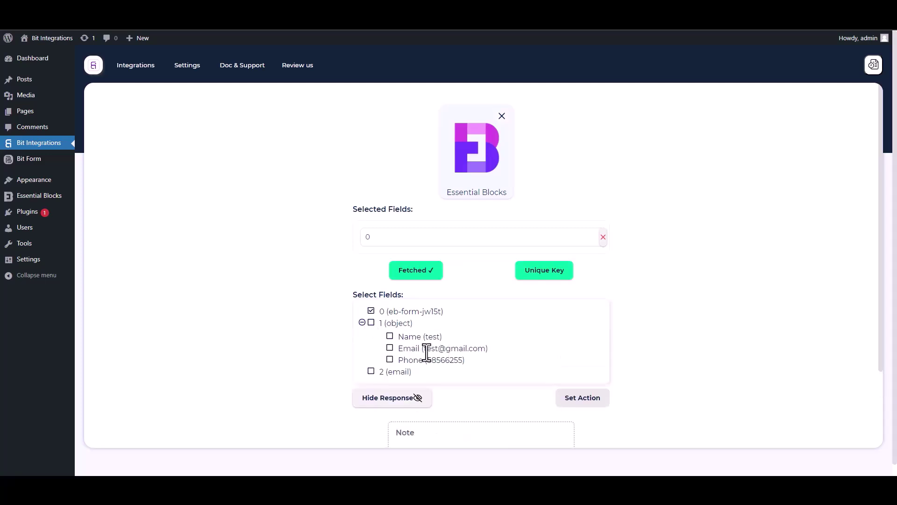
pyautogui.click(390, 337)
pyautogui.click(390, 372)
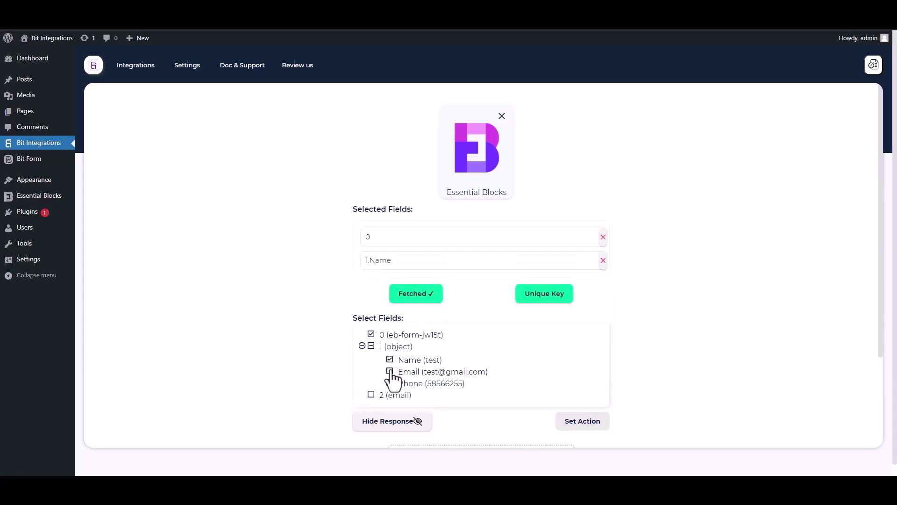
pyautogui.click(389, 406)
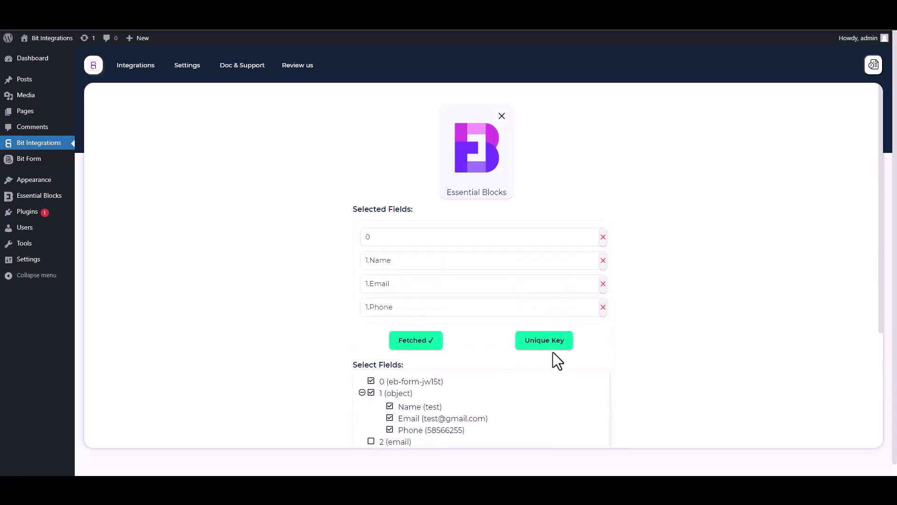
# Make field 0 the unique primary key and proceed to Set Action.
pyautogui.scroll(-2, 881, 311)
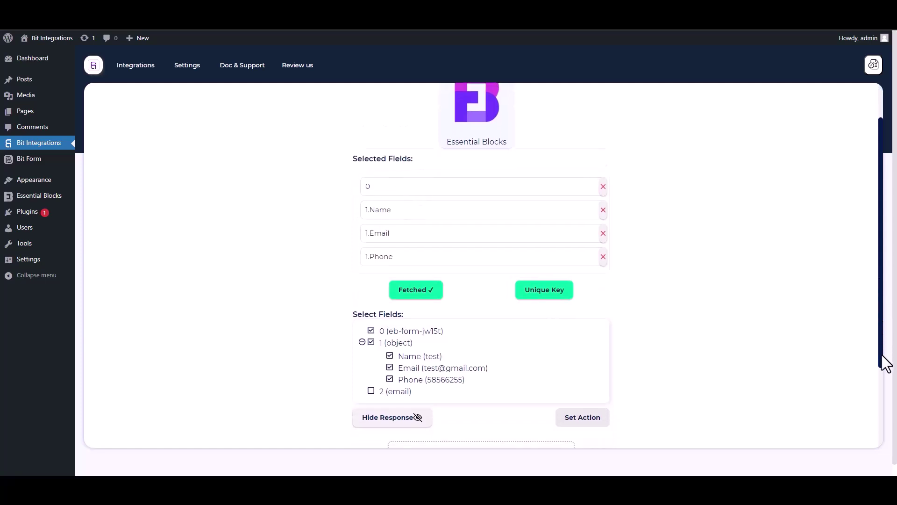
pyautogui.click(549, 256)
pyautogui.click(440, 256)
pyautogui.click(378, 280)
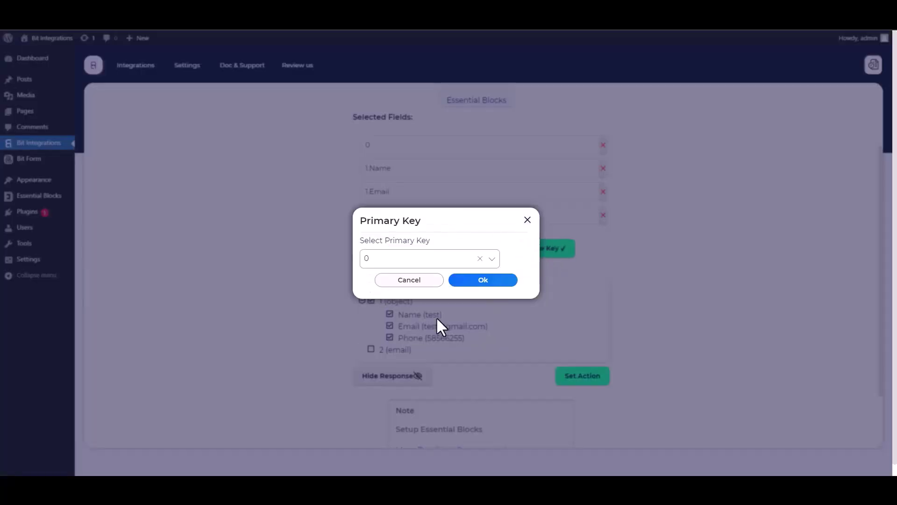
pyautogui.click(481, 282)
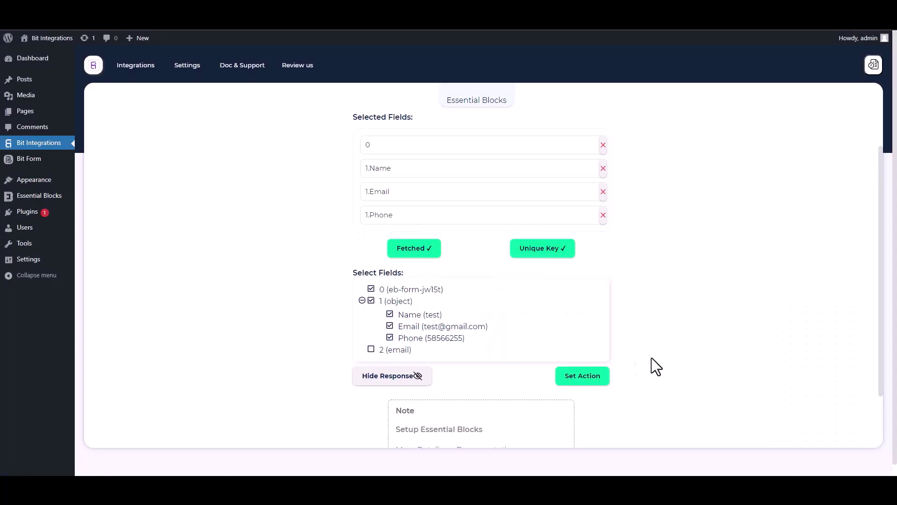
pyautogui.click(606, 380)
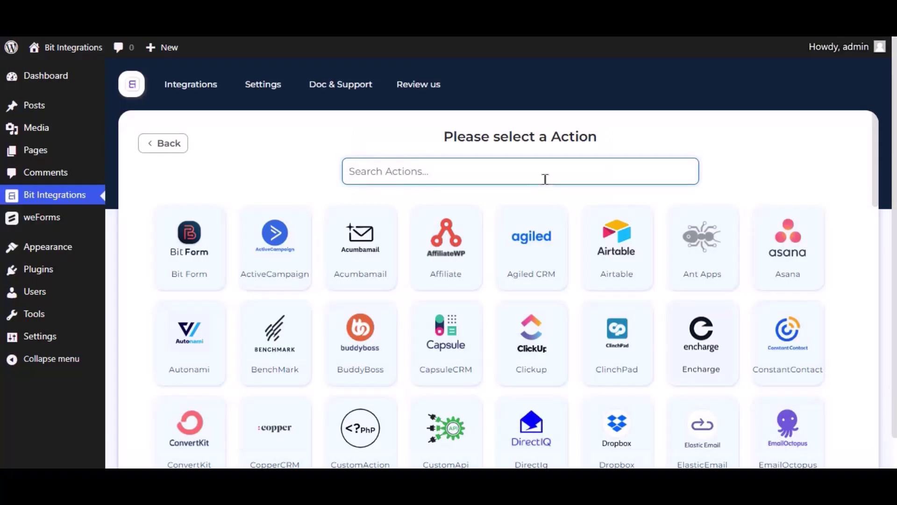
# Search 'mailjet', choose Mailjet as the action, and select the Integration Name text.
pyautogui.write('mailjet')
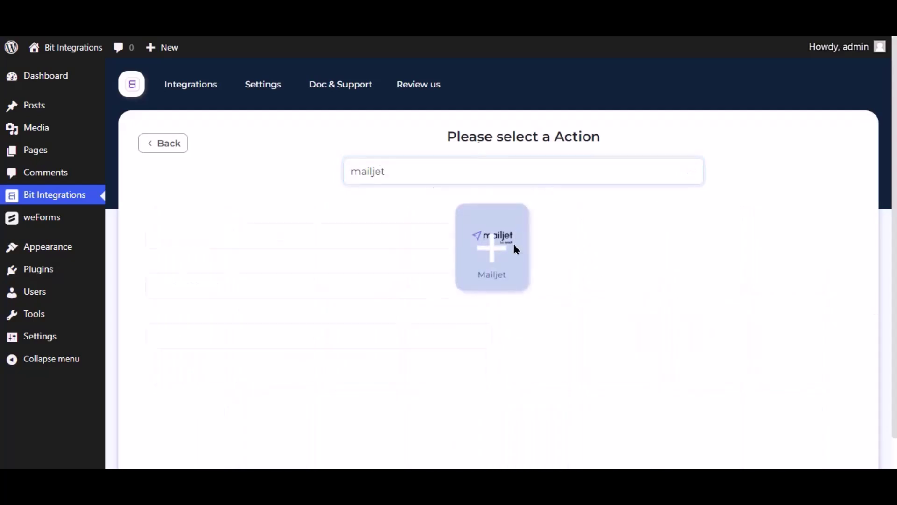
pyautogui.click(514, 248)
pyautogui.click(243, 228)
pyautogui.hotkey('ctrl', 'a')
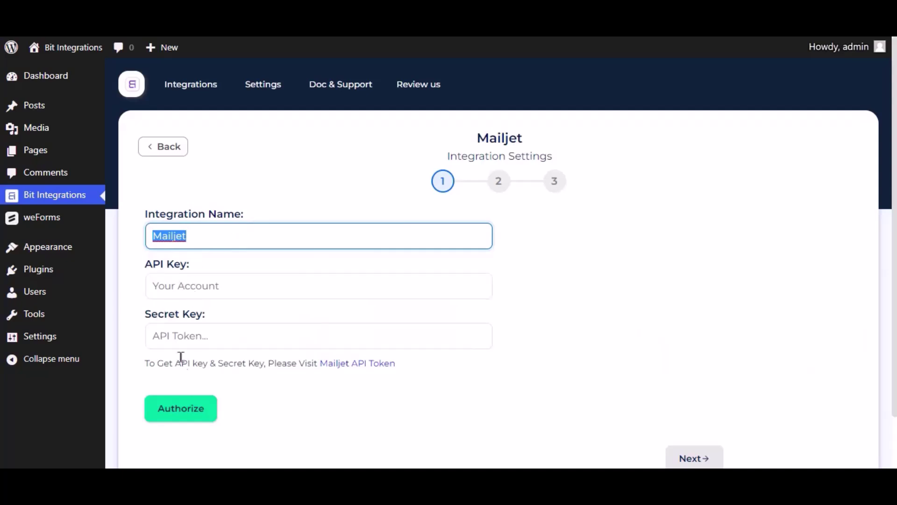
# Copy the primary API key from Mailjet into the API Key field.
pyautogui.click(355, 365)
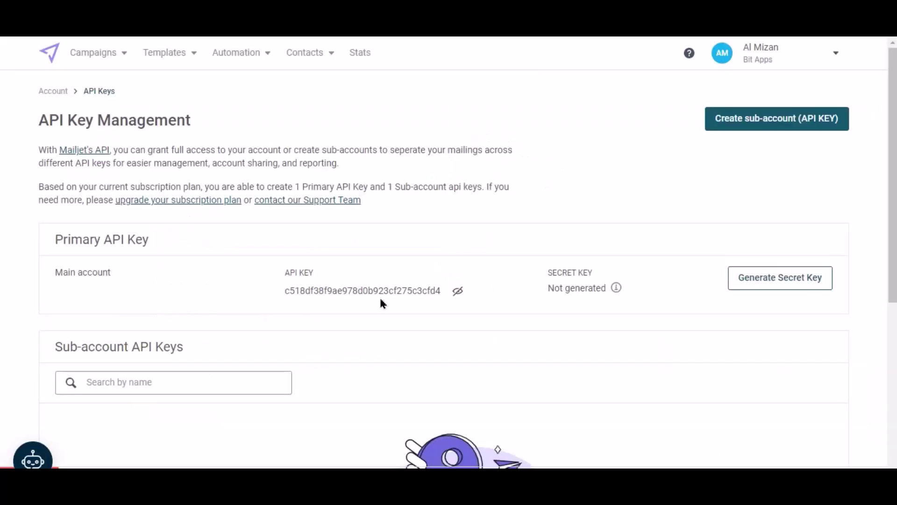
pyautogui.doubleClick(379, 291)
pyautogui.hotkey('ctrl', 'c')
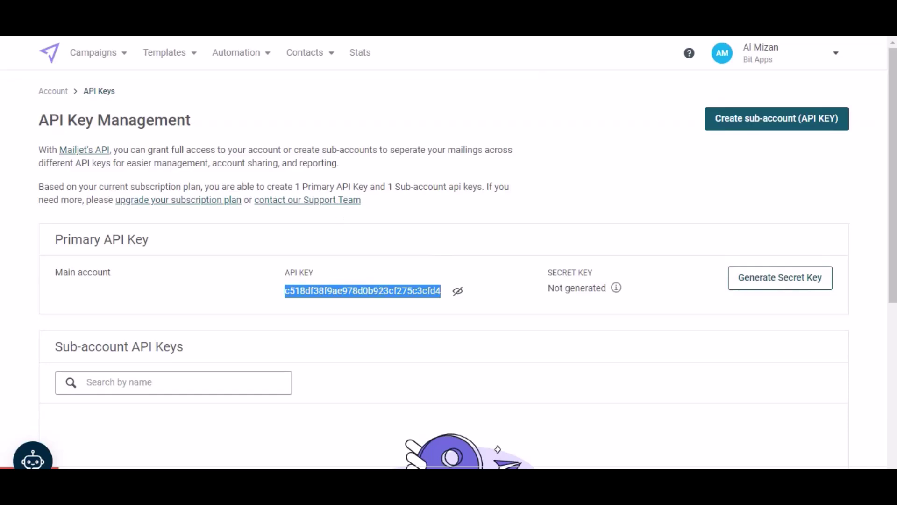
pyautogui.click(275, 24)
pyautogui.click(244, 293)
pyautogui.hotkey('ctrl', 'v')
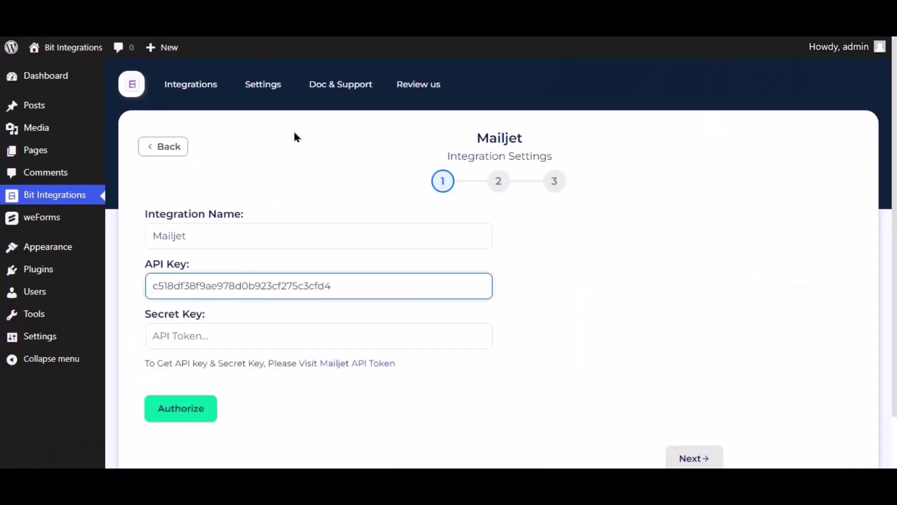
# Generate a Mailjet secret key, paste it into Secret Key, and authorize the connection.
pyautogui.click(277, 23)
pyautogui.click(775, 288)
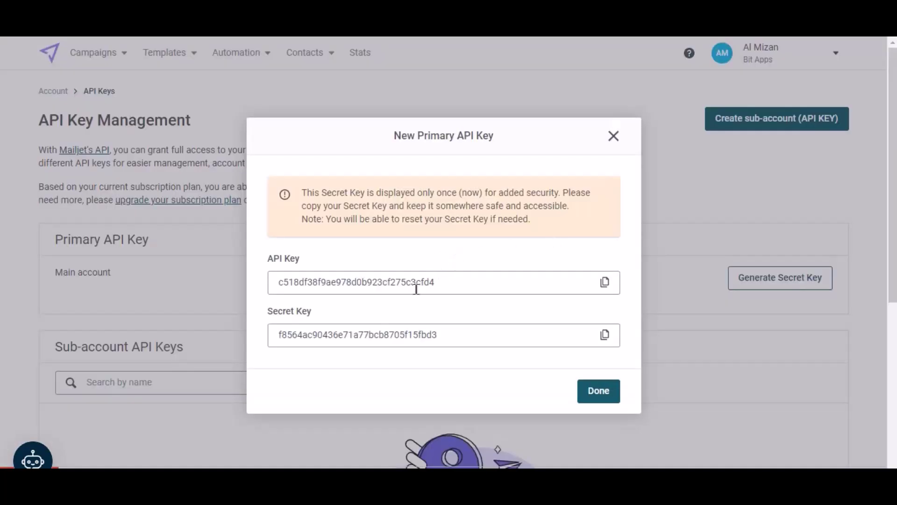
pyautogui.click(604, 335)
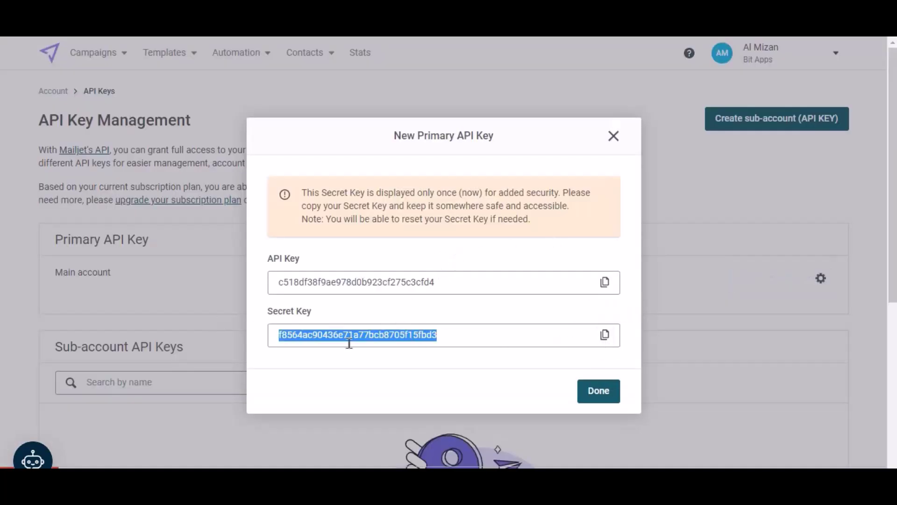
pyautogui.click(186, 23)
pyautogui.click(294, 340)
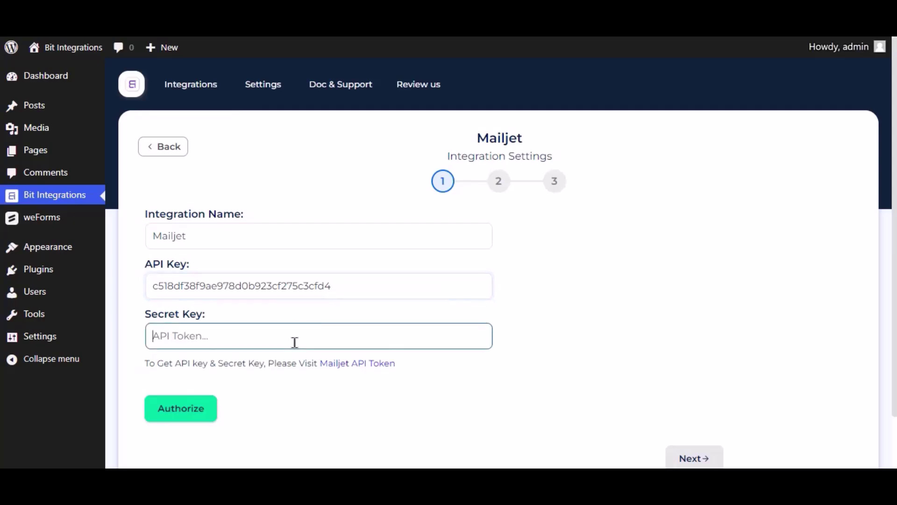
pyautogui.hotkey('ctrl', 'v')
pyautogui.click(209, 413)
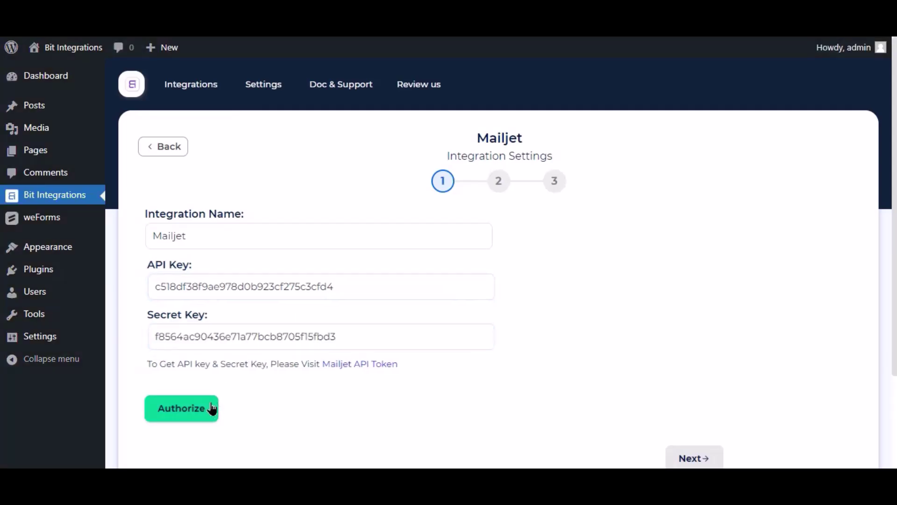
pyautogui.click(209, 415)
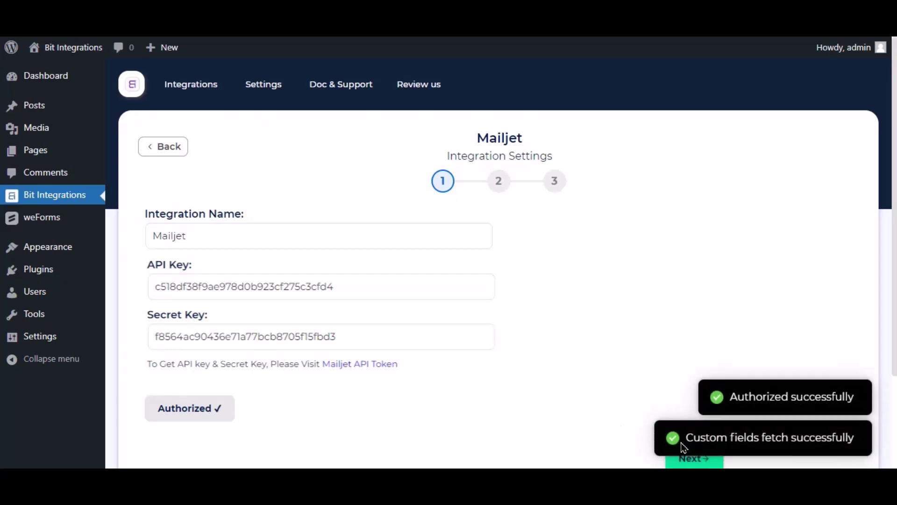
# Select the Bit Integrations Mailjet list and map Email Address to Email.
pyautogui.scroll(-3, 655, 386)
pyautogui.click(693, 341)
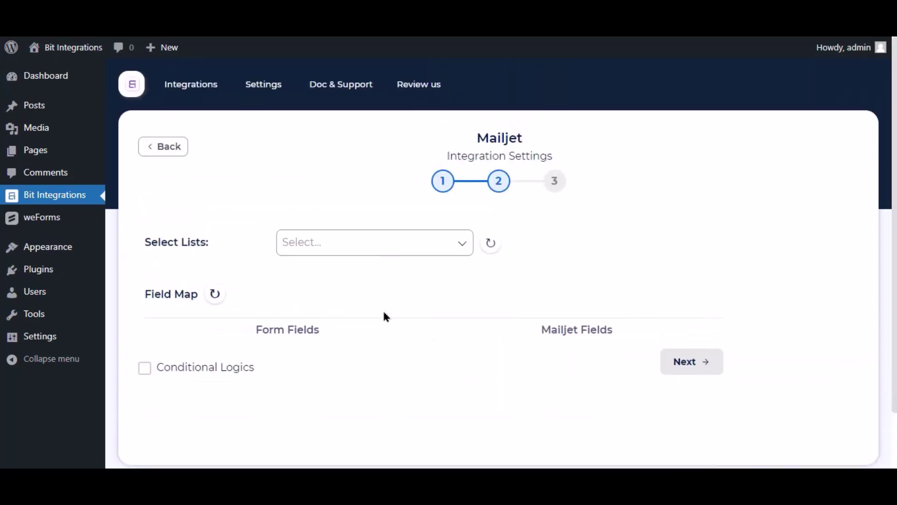
pyautogui.click(327, 243)
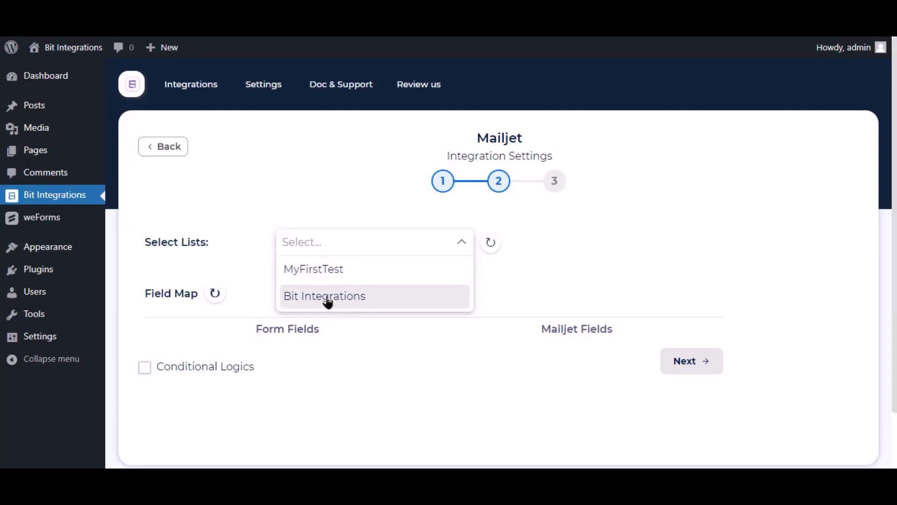
pyautogui.click(327, 299)
pyautogui.scroll(-3, 567, 266)
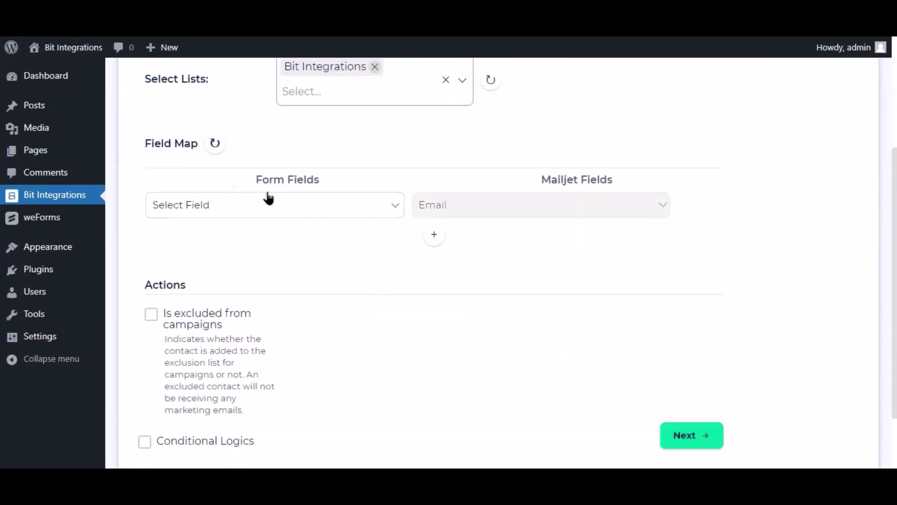
pyautogui.click(364, 212)
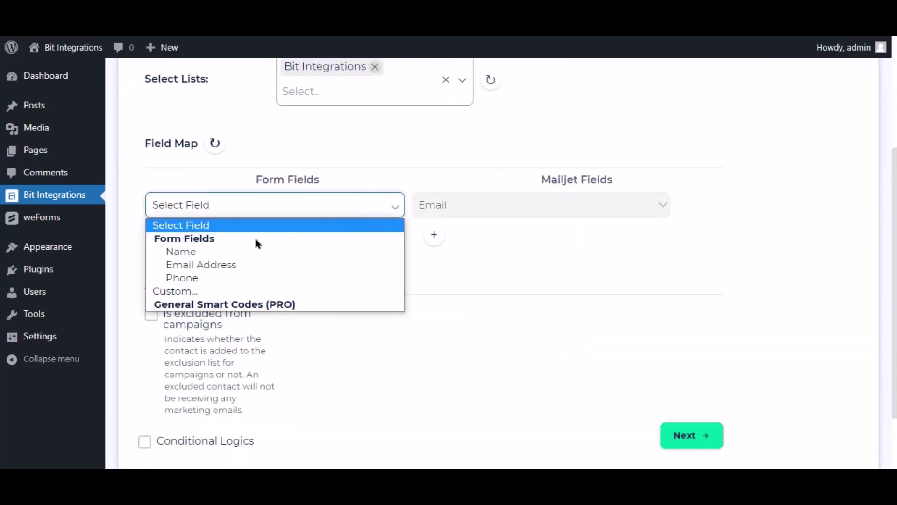
pyautogui.click(201, 264)
# Add a second mapping row sending the form's Name to Firstname.
pyautogui.click(434, 235)
pyautogui.click(465, 238)
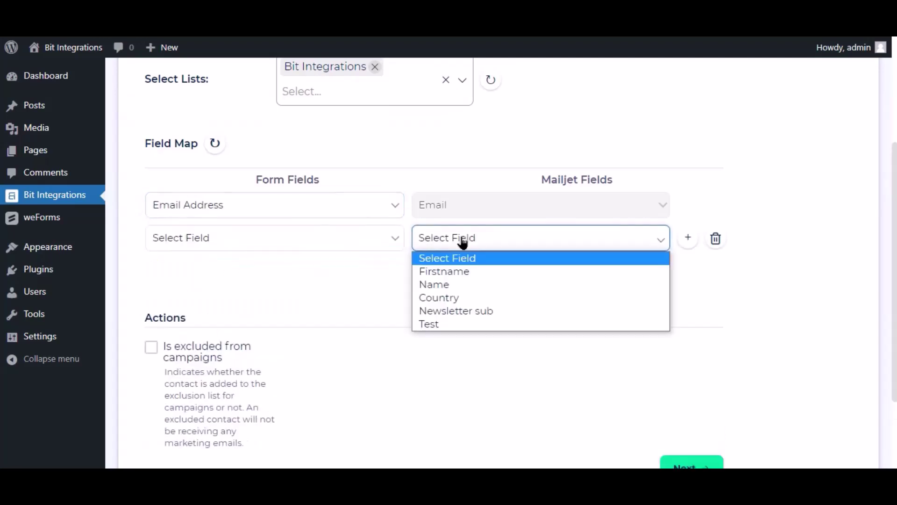
pyautogui.click(456, 271)
pyautogui.click(360, 235)
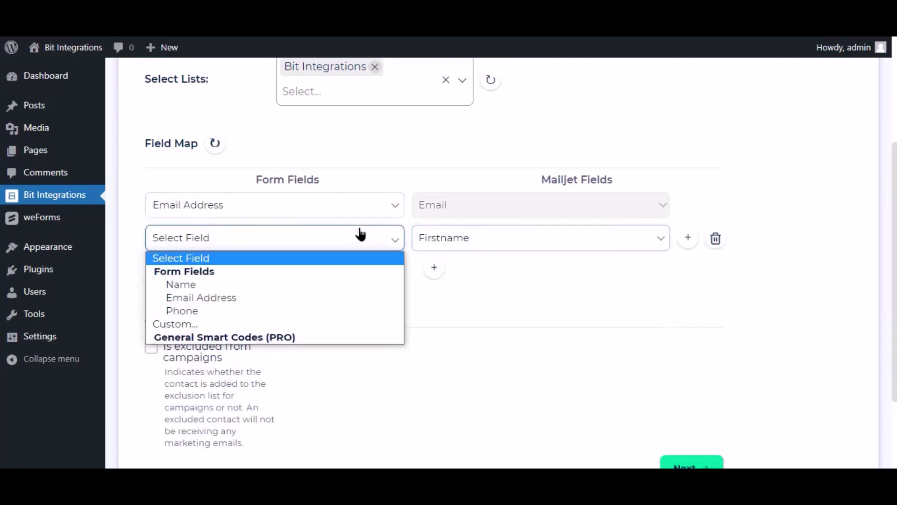
pyautogui.click(212, 284)
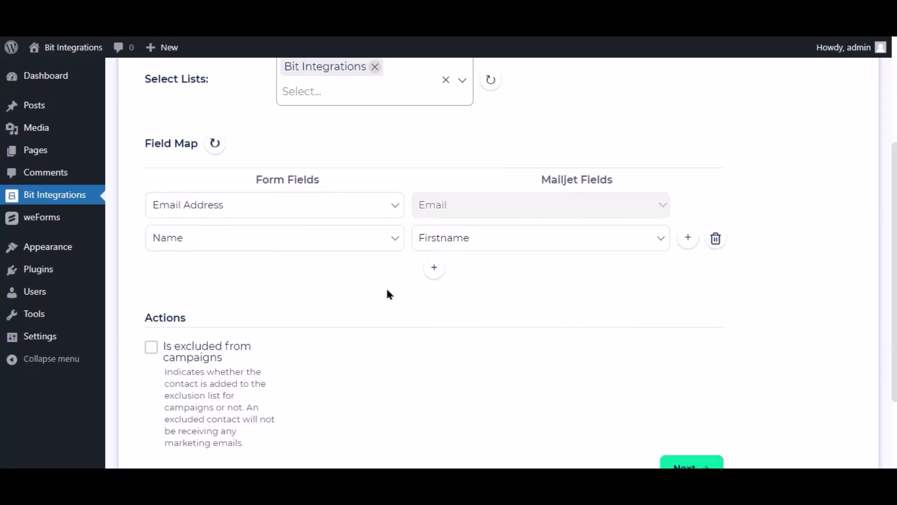
# Leave conditional logic off, then finish and save the integration.
pyautogui.scroll(-3, 387, 294)
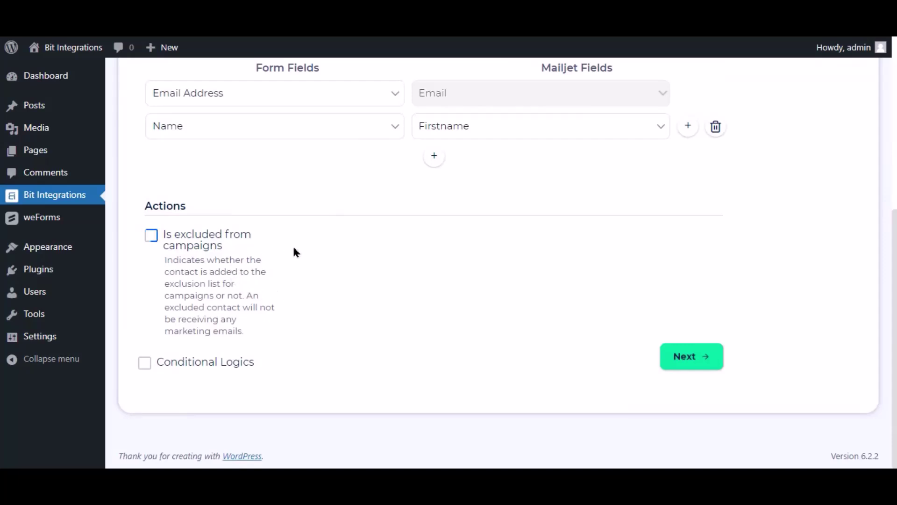
pyautogui.click(179, 371)
pyautogui.scroll(-3, 256, 372)
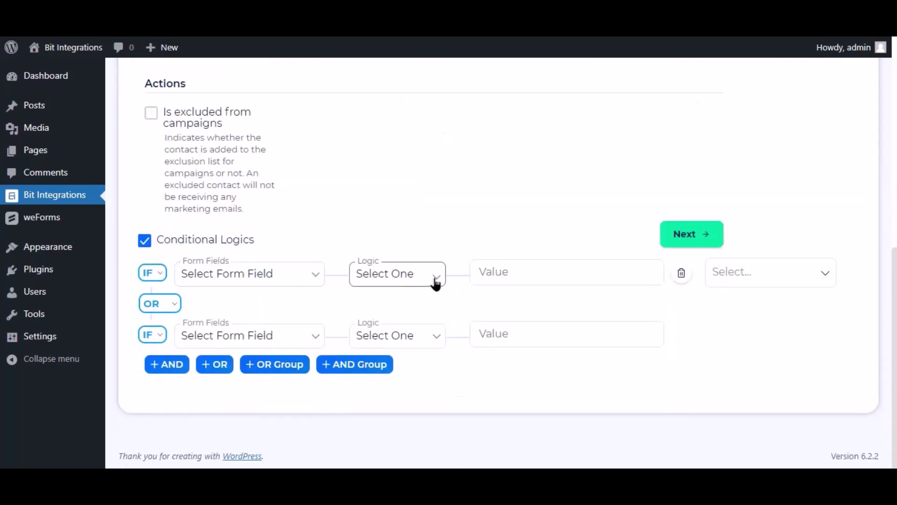
pyautogui.click(165, 246)
pyautogui.scroll(4, 602, 296)
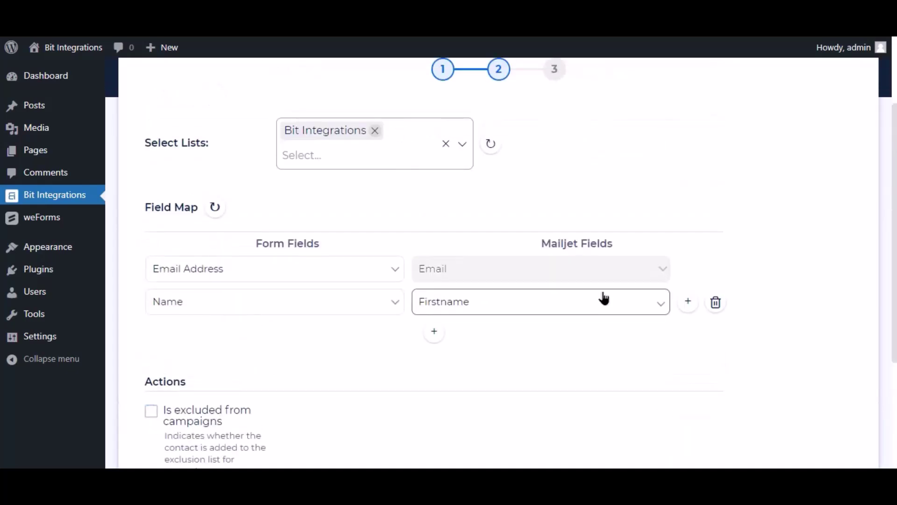
pyautogui.scroll(-4, 604, 297)
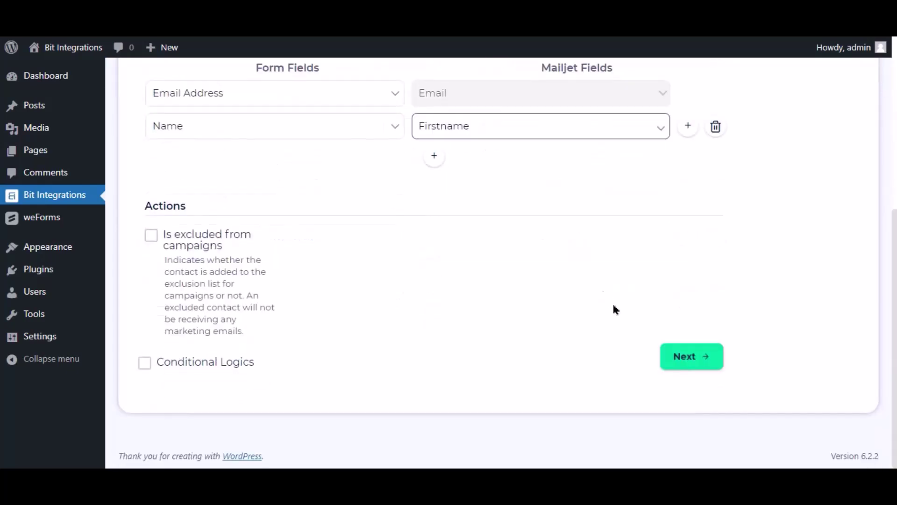
pyautogui.click(705, 353)
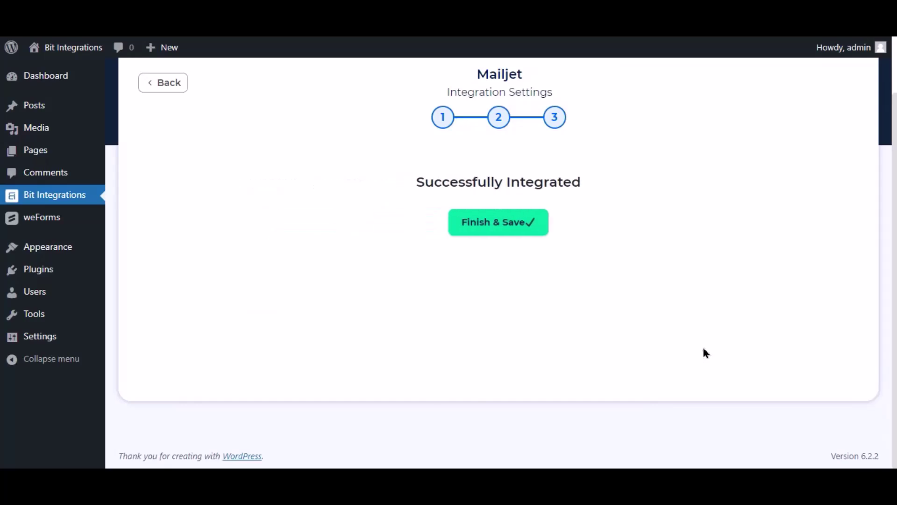
pyautogui.click(509, 235)
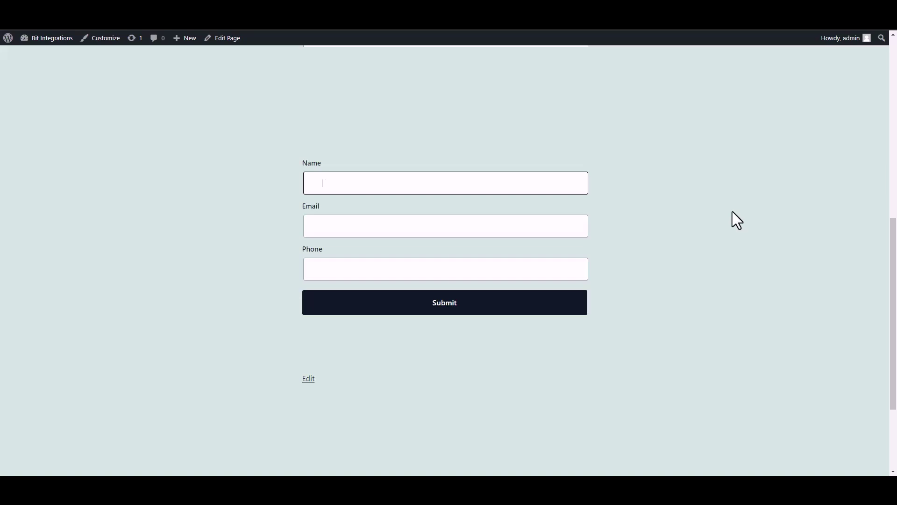
# Submit the form with name 'Bit Integrations', the support e-mail and a phone number.
pyautogui.write('Bit INTEGRAT')
pyautogui.press('BackSpace')
pyautogui.press('BackSpace')
pyautogui.press('BackSpace')
pyautogui.press('BackSpace')
pyautogui.press('BackSpace')
pyautogui.press('BackSpace')
pyautogui.write('nter')
pyautogui.write('grat')
pyautogui.write('ions')
pyautogui.click(512, 229)
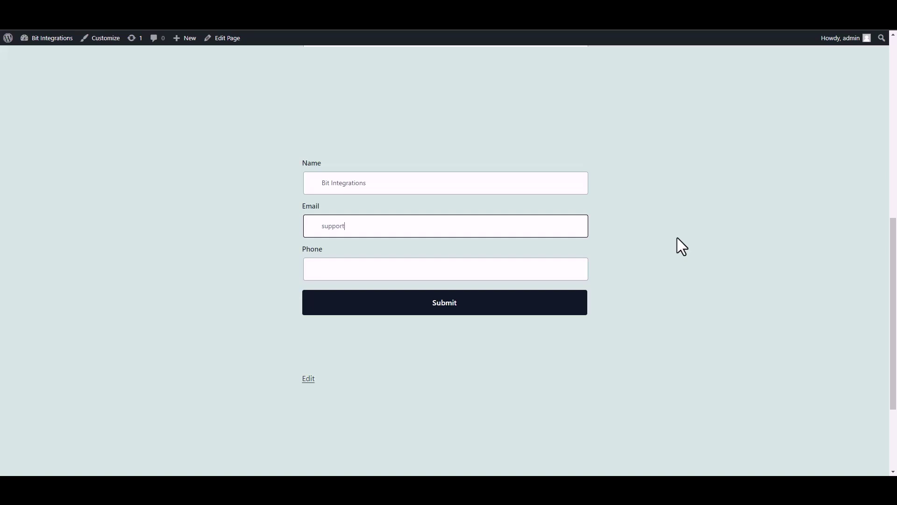
pyautogui.click(556, 272)
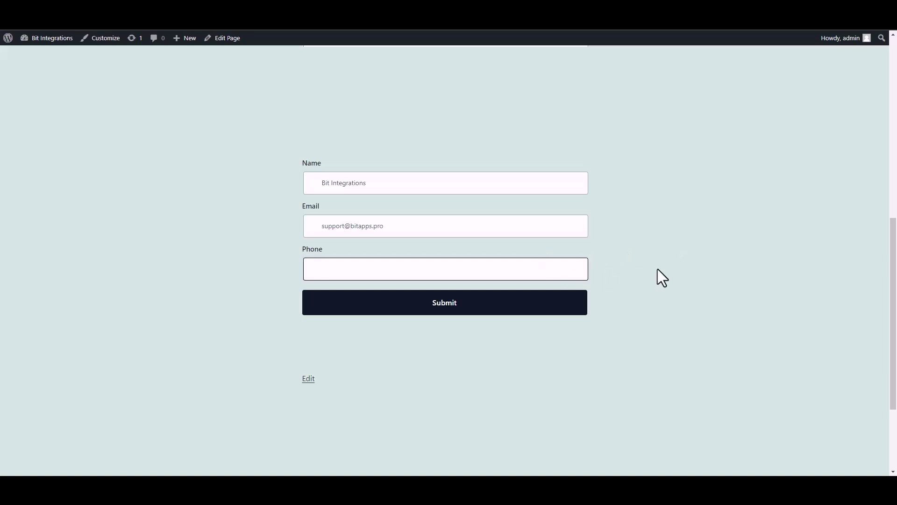
pyautogui.write('444555666')
pyautogui.click(569, 311)
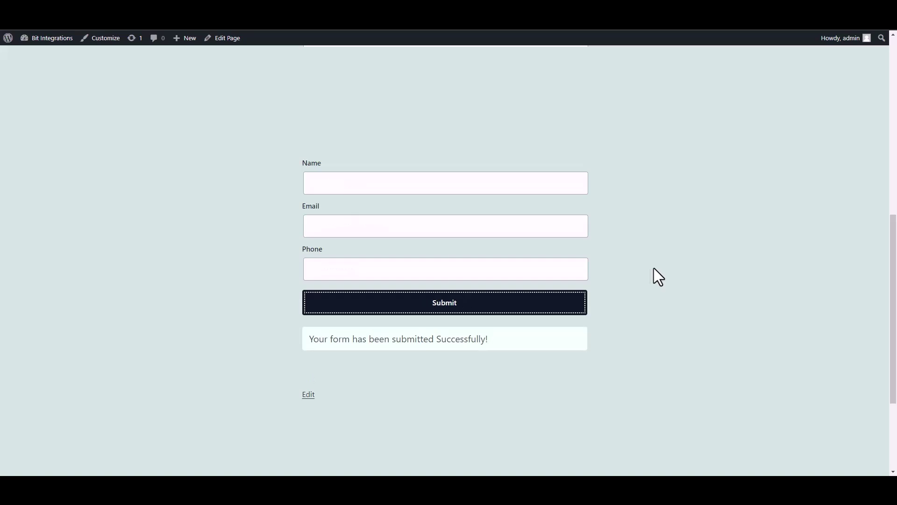
pyautogui.tripleClick(497, 346)
pyautogui.click(638, 354)
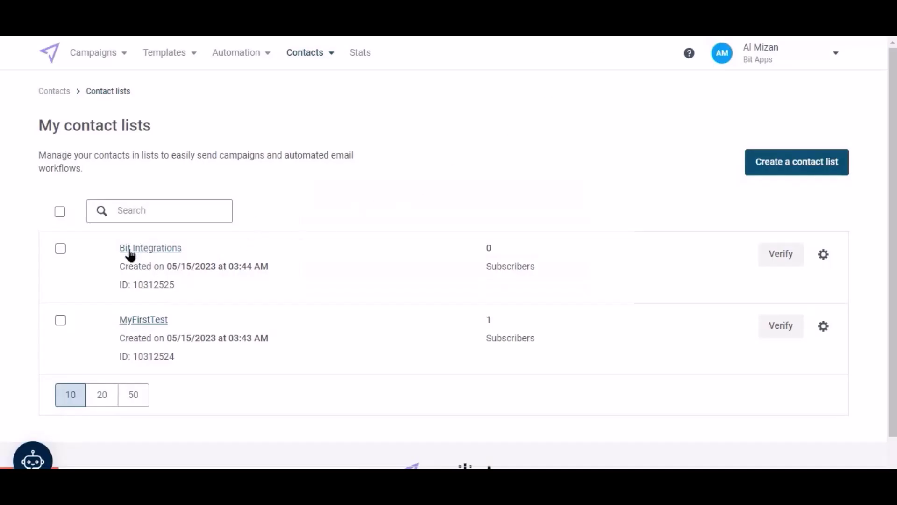
# Open Mailjet's Bit Integrations list and check it shows 1 subscribed contact.
pyautogui.click(168, 252)
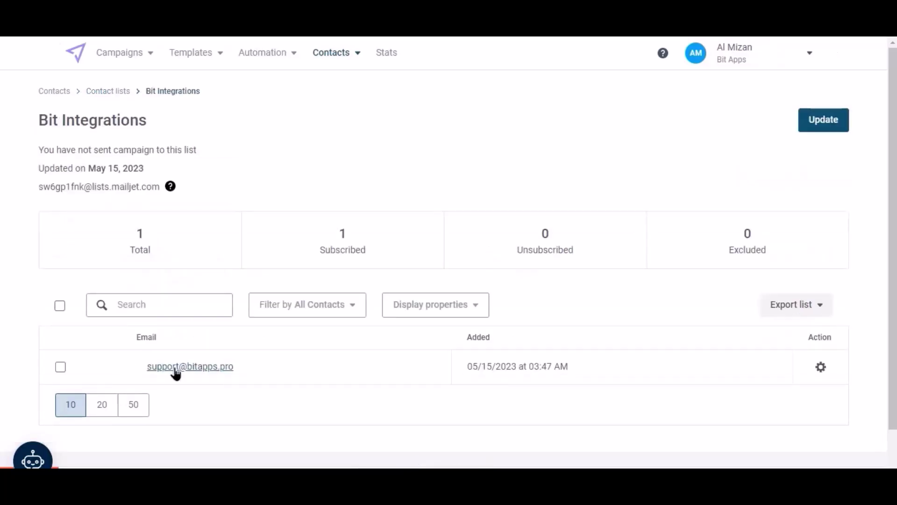
pyautogui.scroll(-2, 406, 374)
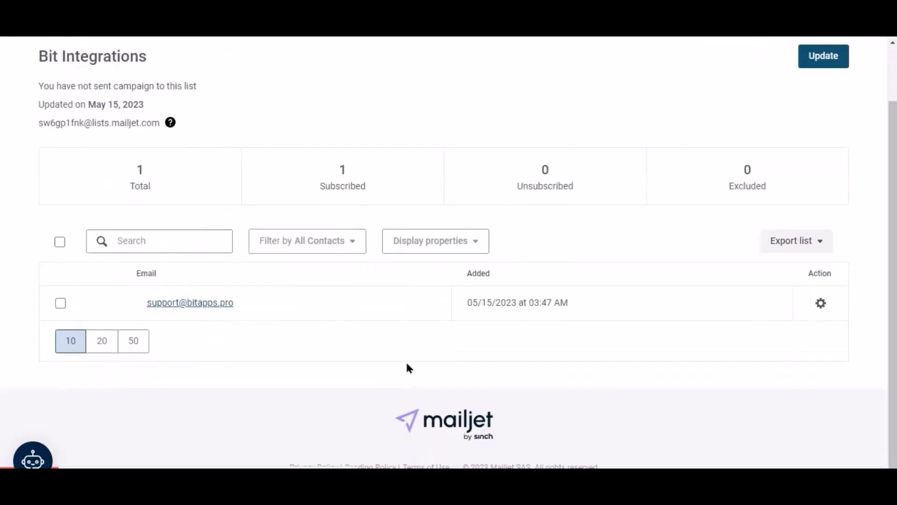